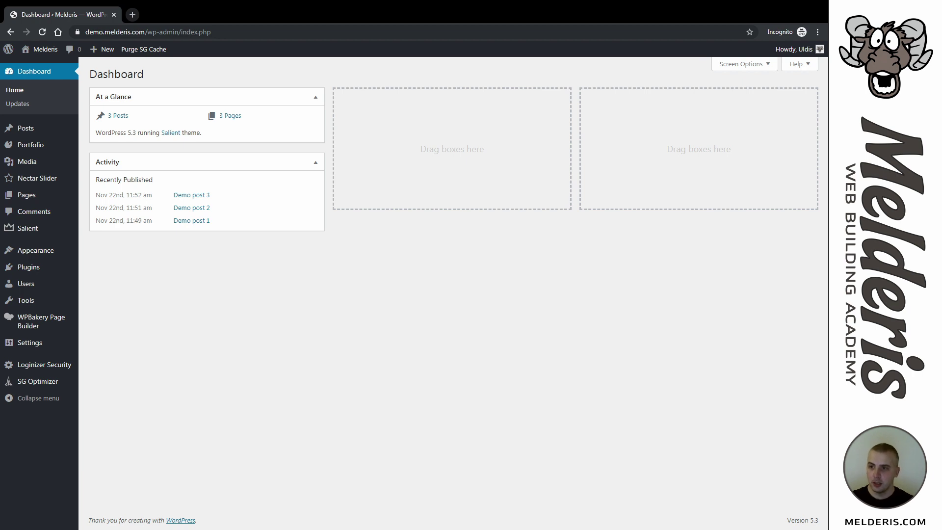
Step: Create a new page titled 'Column order' and switch it to the WPBakery Backend Editor
mouse_move(22, 195)
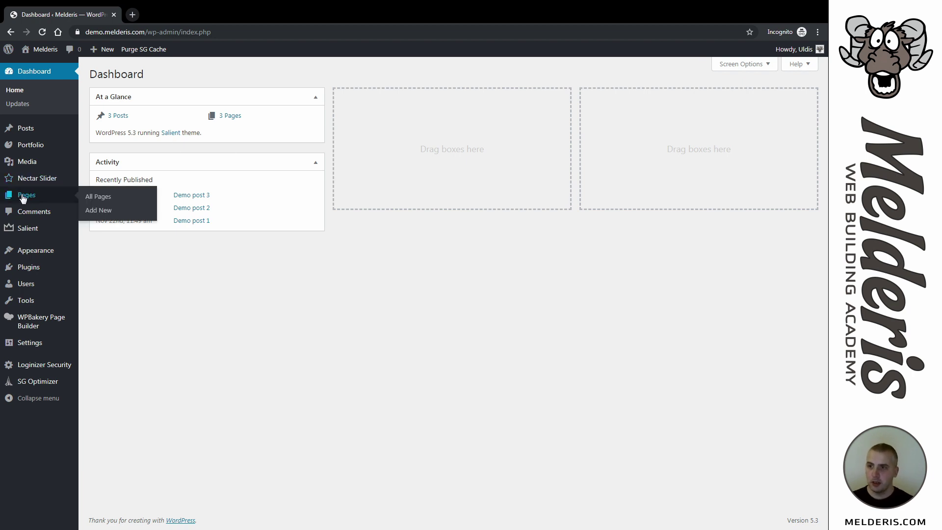
click(111, 215)
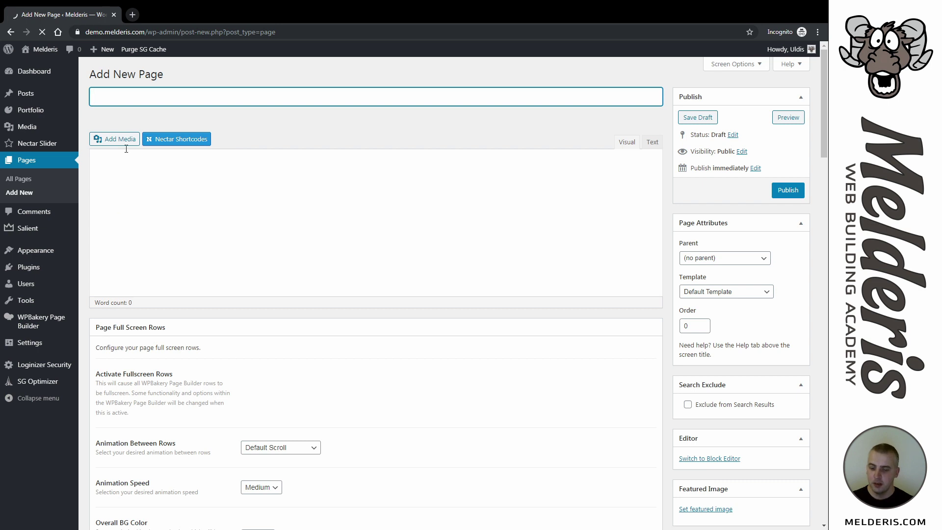
text(Column order)
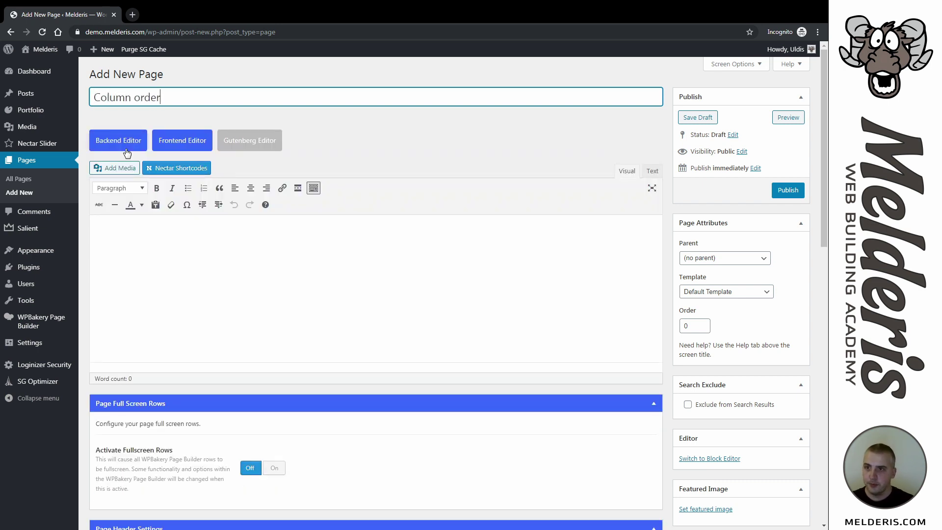
click(119, 146)
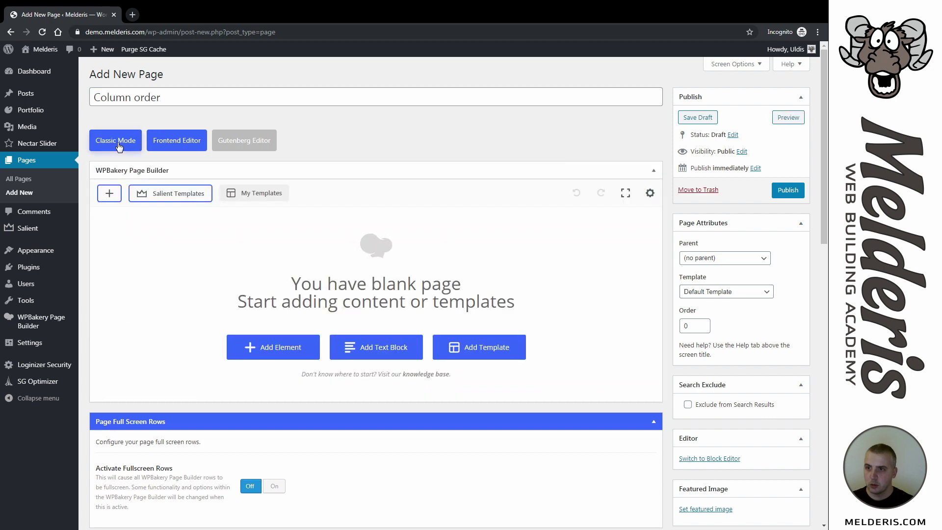
Step: Add a row with a 1/2 + 1/2 two-column layout
click(262, 348)
click(167, 167)
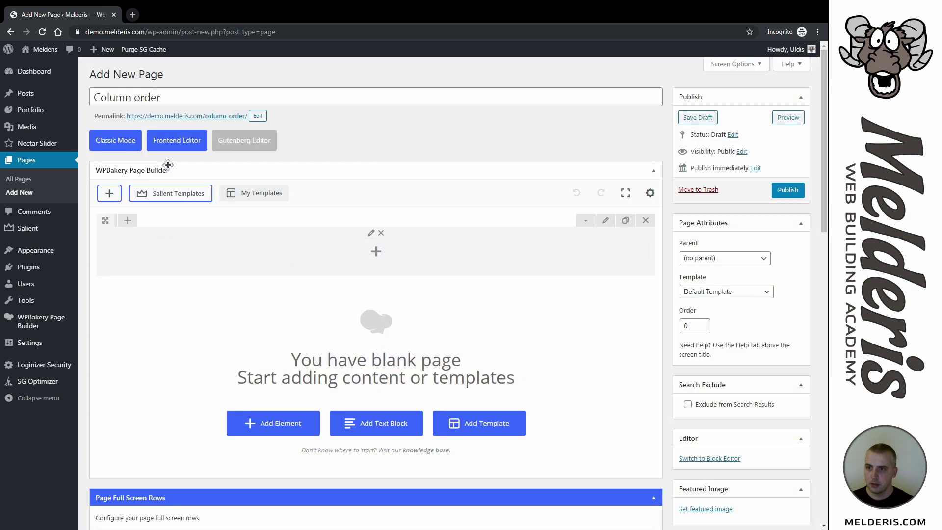
mouse_move(123, 225)
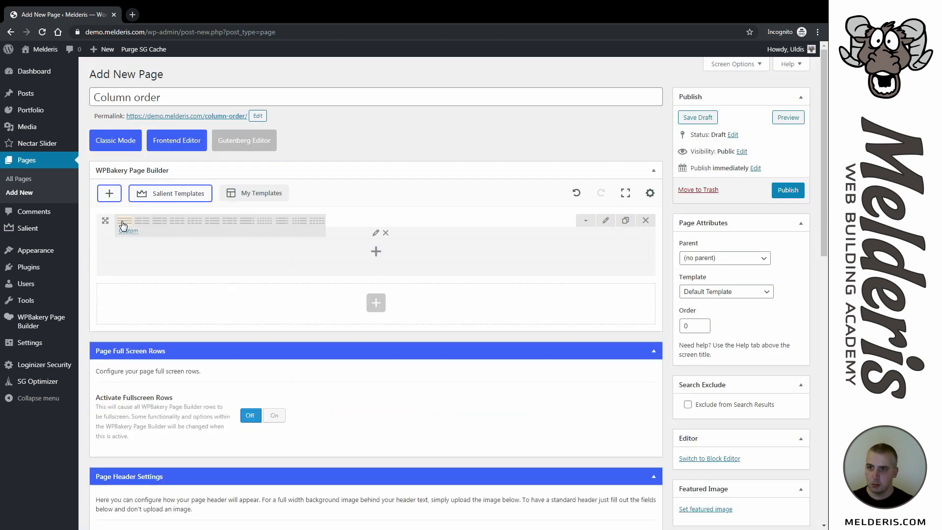
click(141, 222)
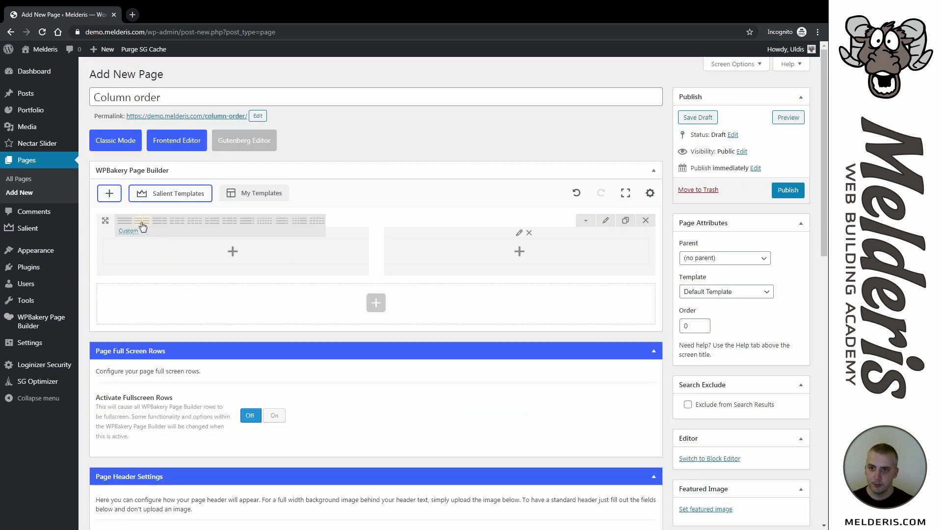
Step: Add a Text Block to the left column with the pasted 'Why do we use it?' paragraph
click(231, 252)
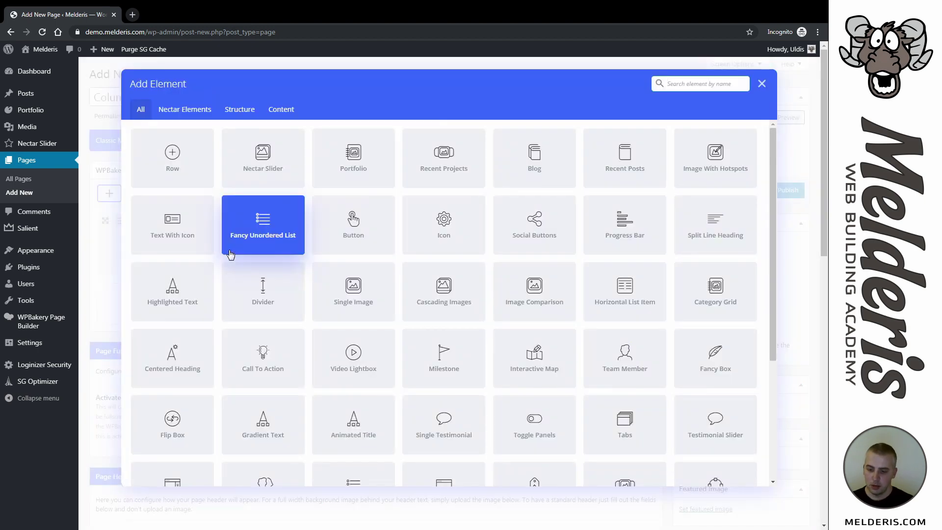
text(text)
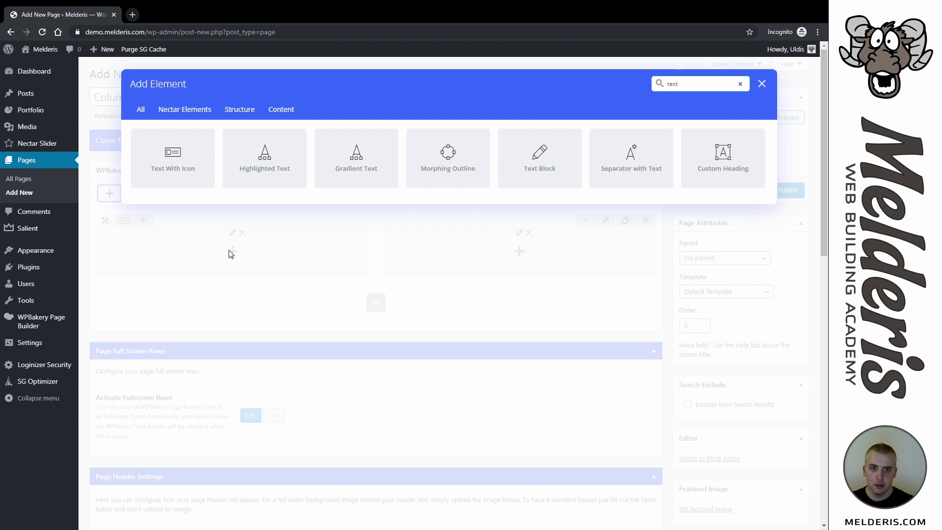
click(501, 182)
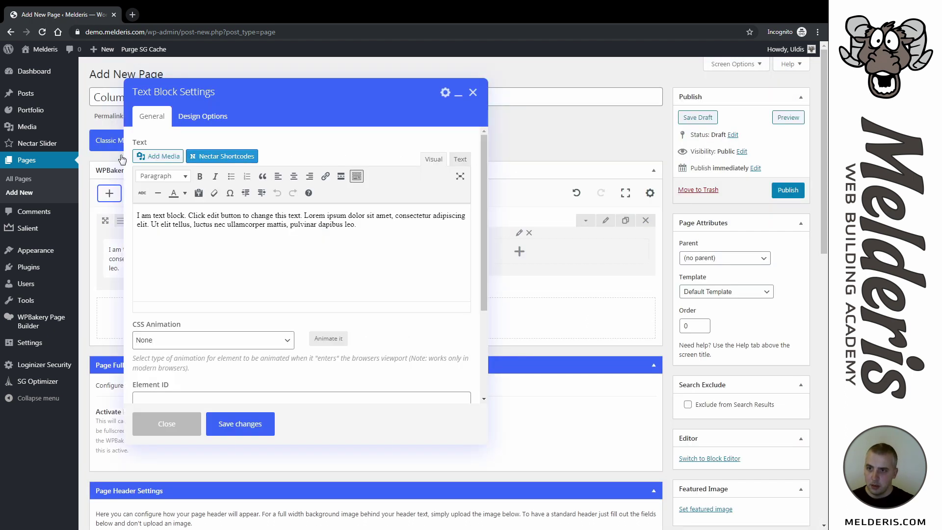
key(ctrl+a)
text(Why do we use it? It is a long established fact that a reader will be distracted by the readable content of a page when looking at its layout. The point of using Lorem Ipsum is that it has a more-or-less normal distribution of letters, as opposed to using ‘Content here, content here’, making it look like readable English. Many desktop publishing packages and web page editors now use Lorem Ipsum as their default model text, and a search for ‘lorem ipsum’ will uncover many web sites still in their infancy. Various versions have evolved over the years, sometimes by accident, sometimes on purpose (injected humour and the like). It is a long established fact that a reader will be distracted by the readable content of a page when looking at its layout. The point of using Lorem Ipsum is that it has a more-or-less normal distribution of letters, as opposed to using ‘Content here, content here’, making it look like readable English. Many desktop publishing packages and web page editors now use Lorem Ipsum as their default model text, and a search for ‘lorem ipsum’ will uncover many web sites still in their infancy. Various versions have evolved over the years, sometimes by accident, sometimes on purpose (injected humour and the like).)
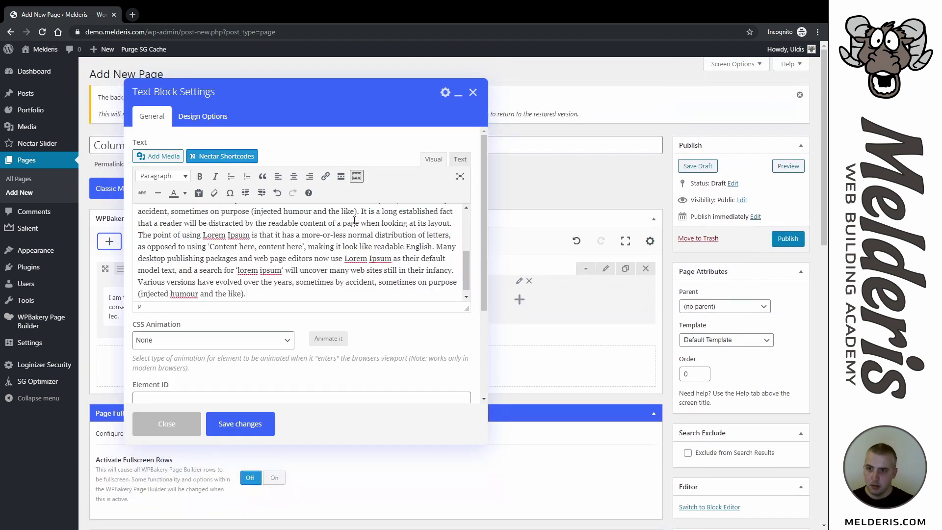
click(264, 423)
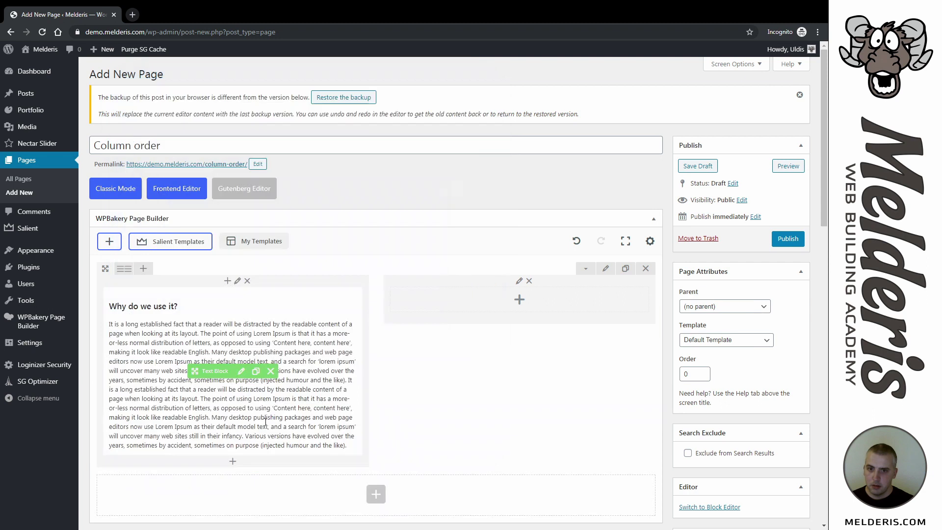
Step: Add a Single Image to the right column showing the BRAND laptop photo from the media library
click(521, 300)
text(image)
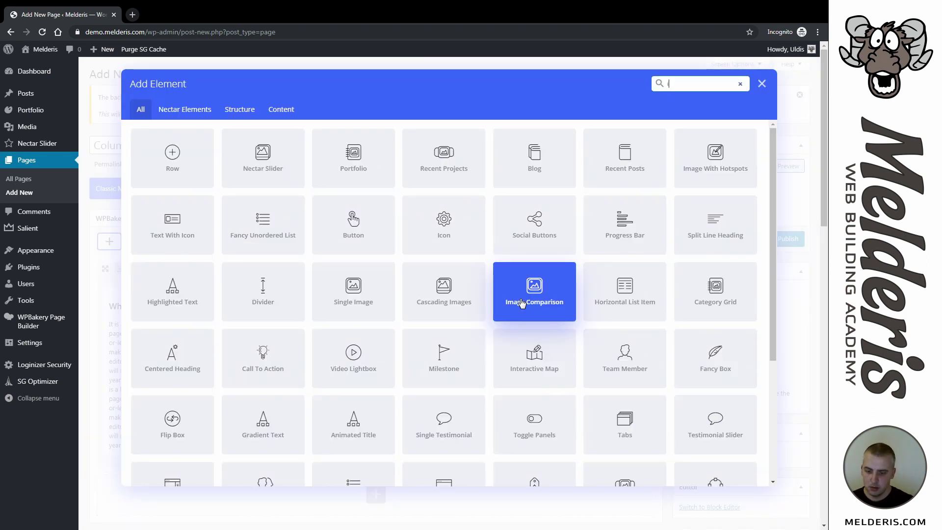
click(262, 159)
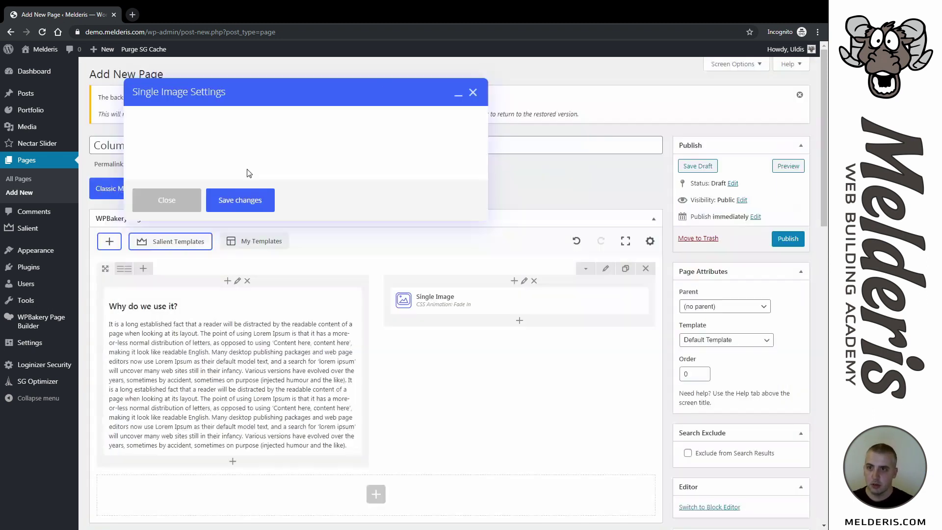
click(149, 152)
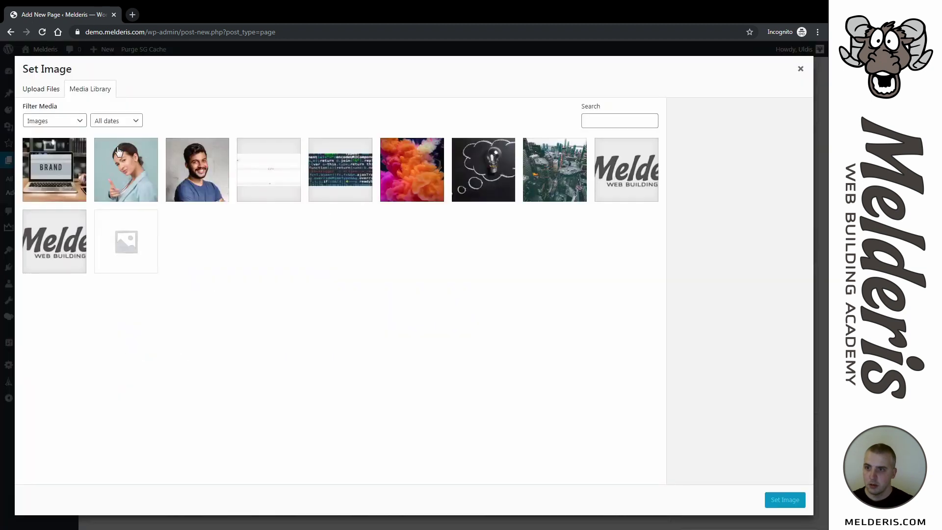
click(49, 179)
click(785, 500)
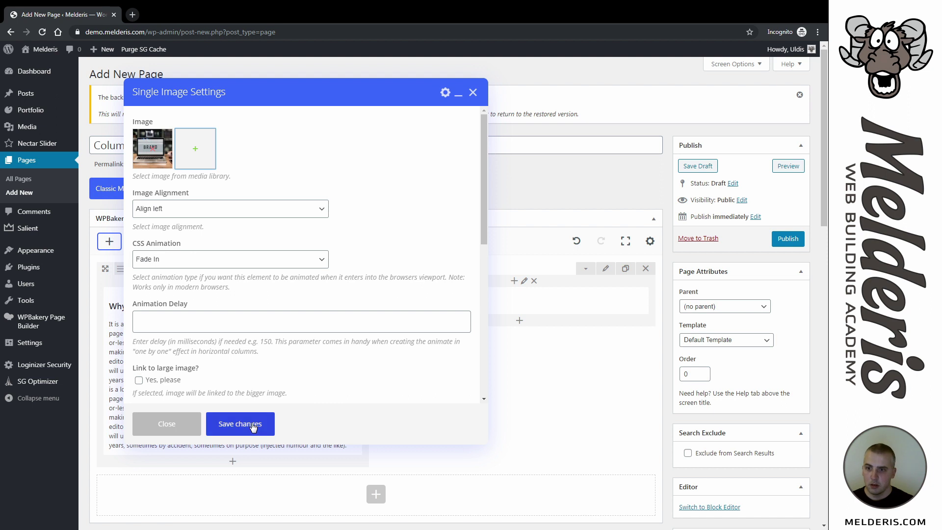
click(240, 423)
Step: Preview the page, then clone the text-and-image row twice to make three rows
click(788, 166)
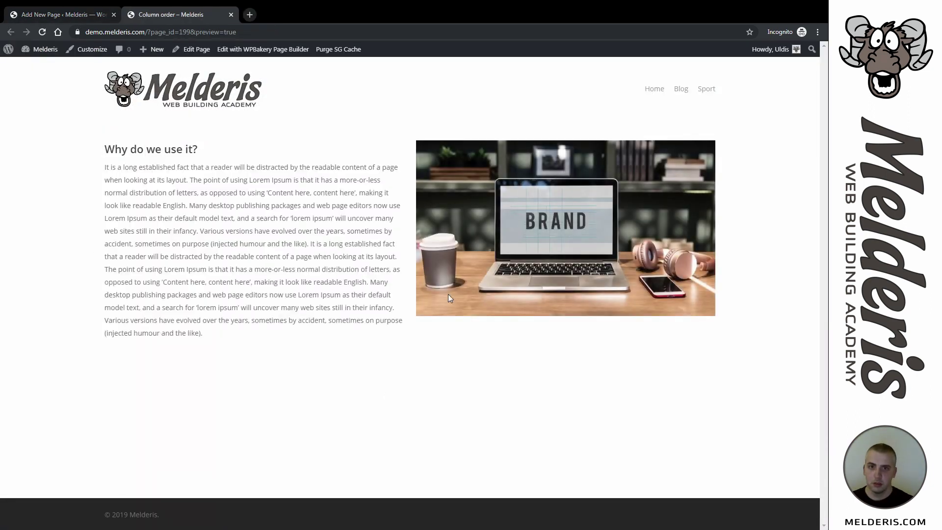
click(73, 15)
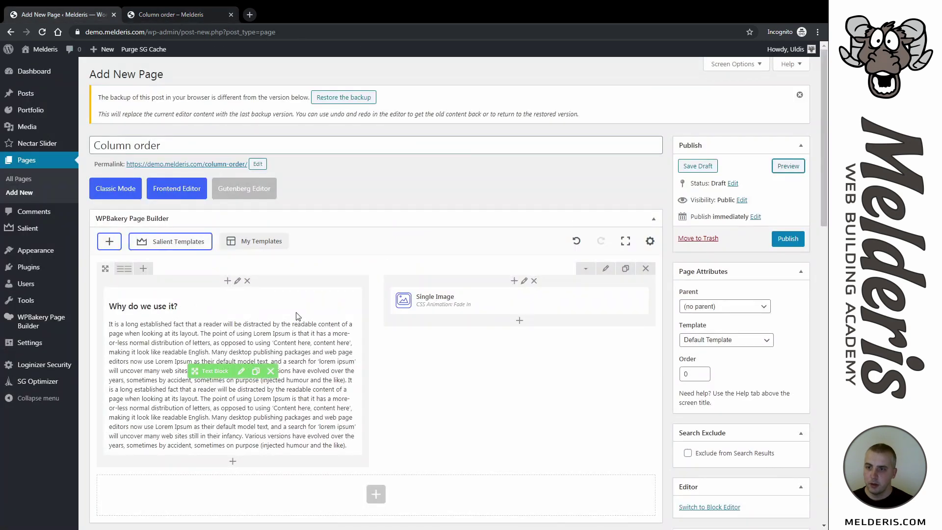
click(627, 270)
scroll(581, 351, down, 3)
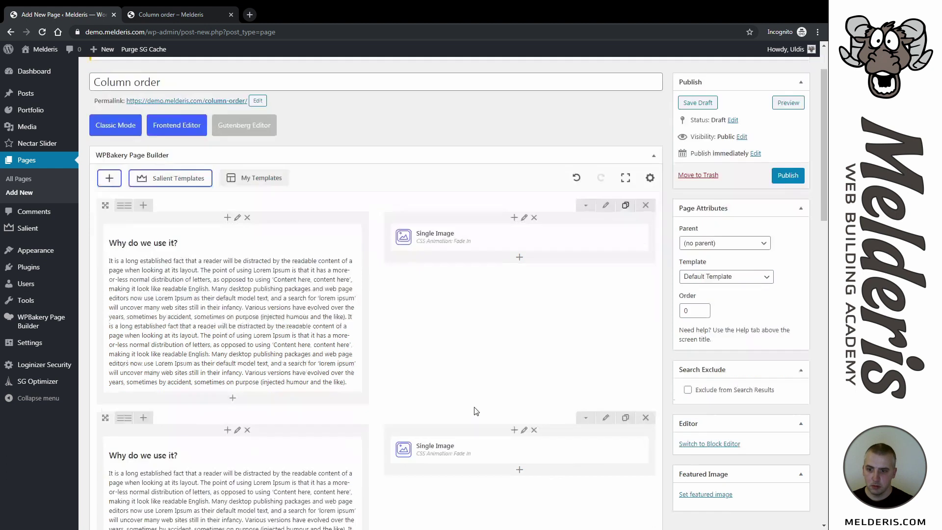
click(626, 355)
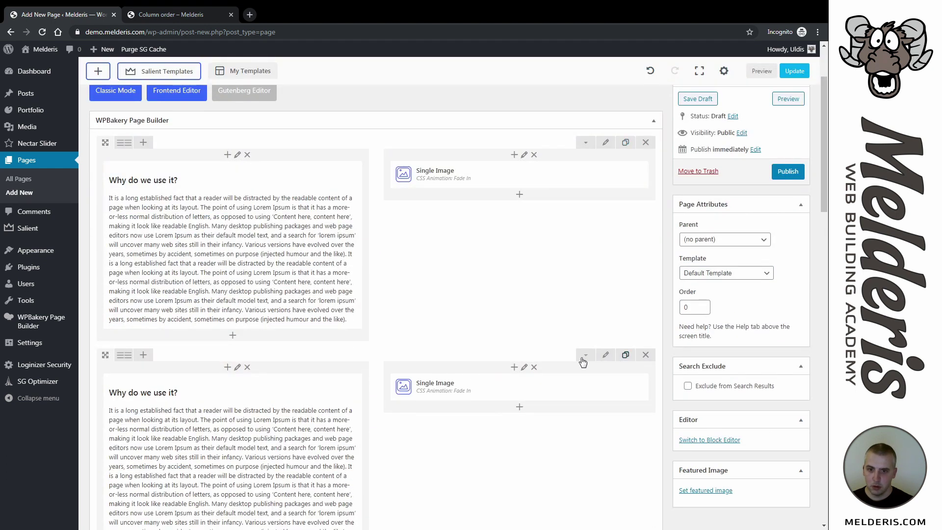
Step: Move the second row's laptop image into its left column and preview the alternating layout
scroll(568, 361, down, 3)
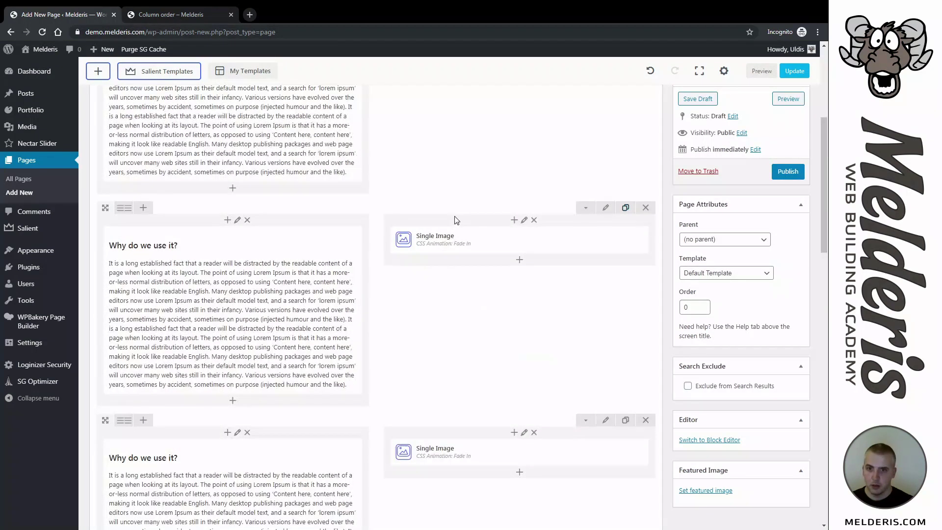
drag(408, 231, 319, 258)
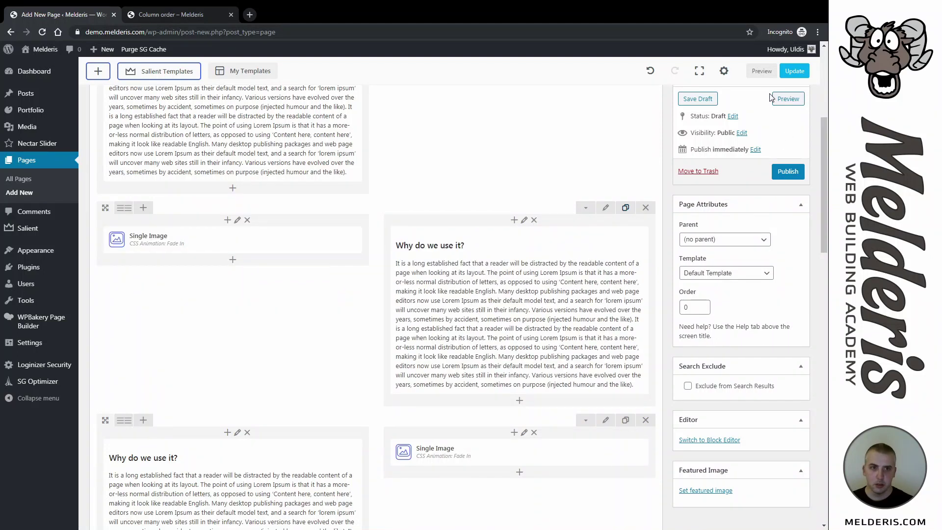
click(785, 99)
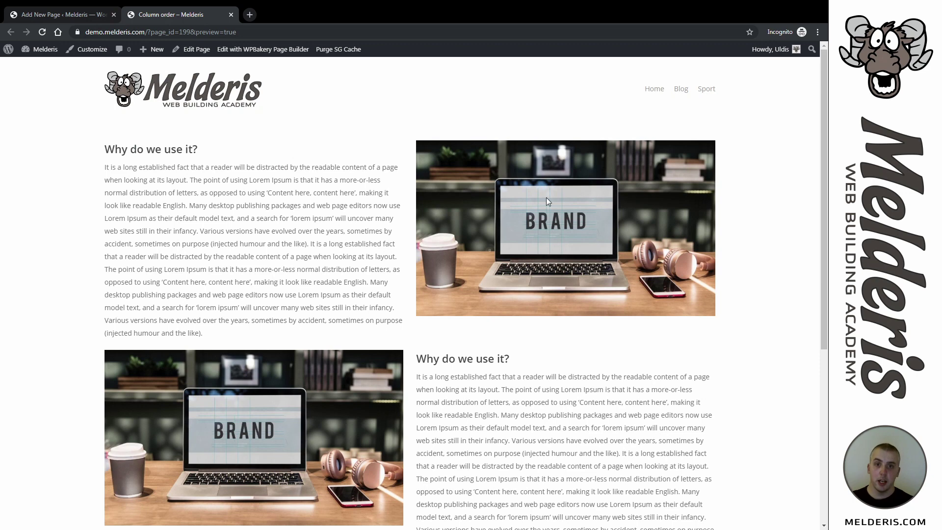
scroll(430, 196, down, 3)
scroll(431, 196, down, 3)
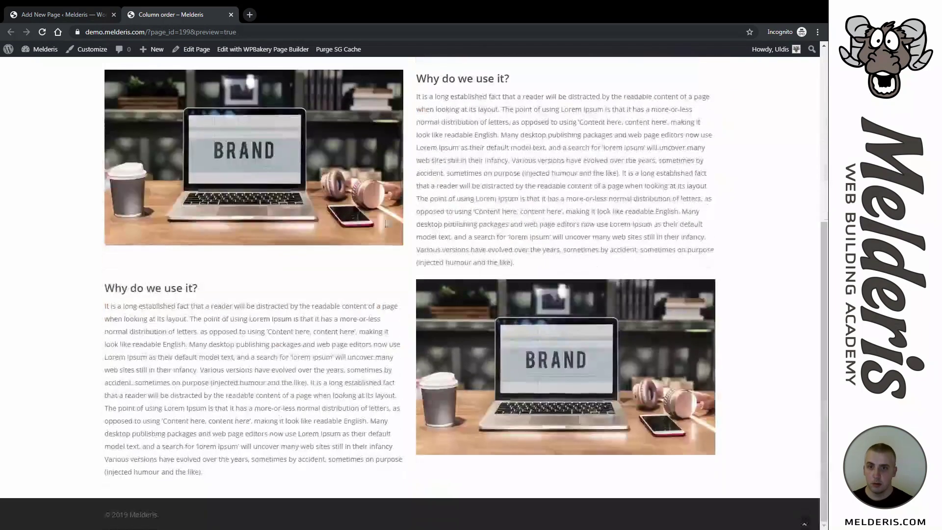
scroll(424, 291, up, 6)
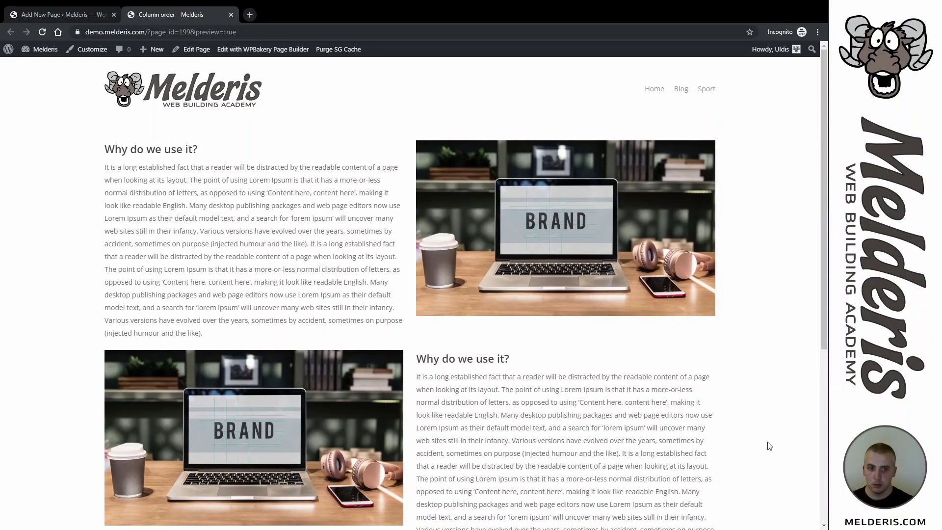
key(ctrl+shift+i)
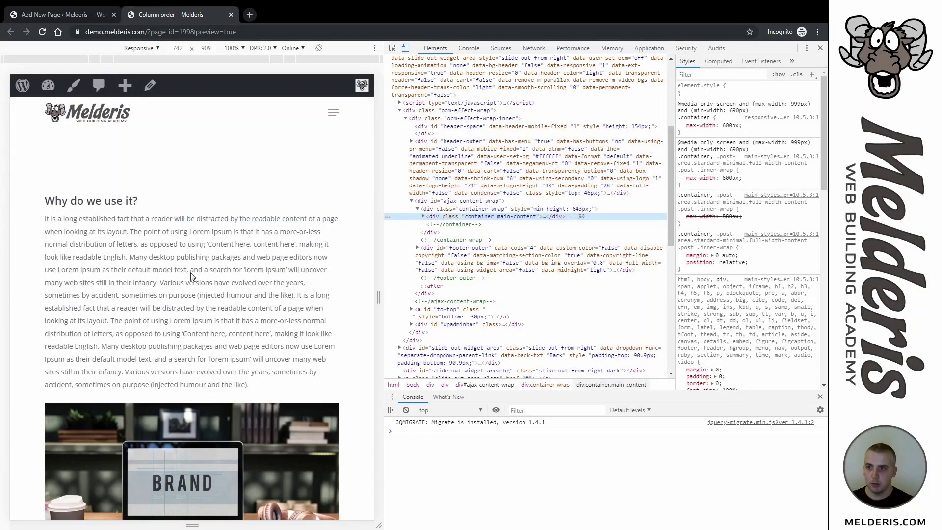
scroll(200, 244, down, 10)
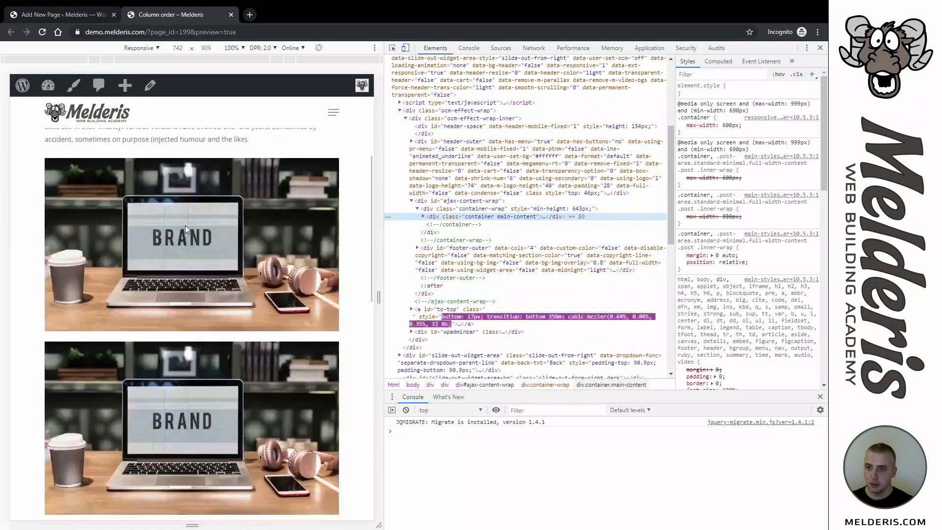
scroll(188, 237, down, 10)
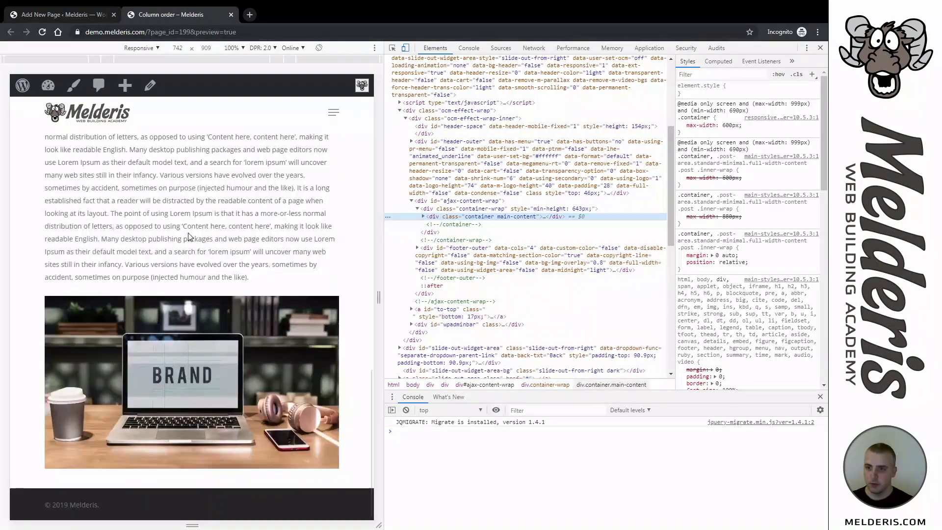
scroll(184, 243, down, 10)
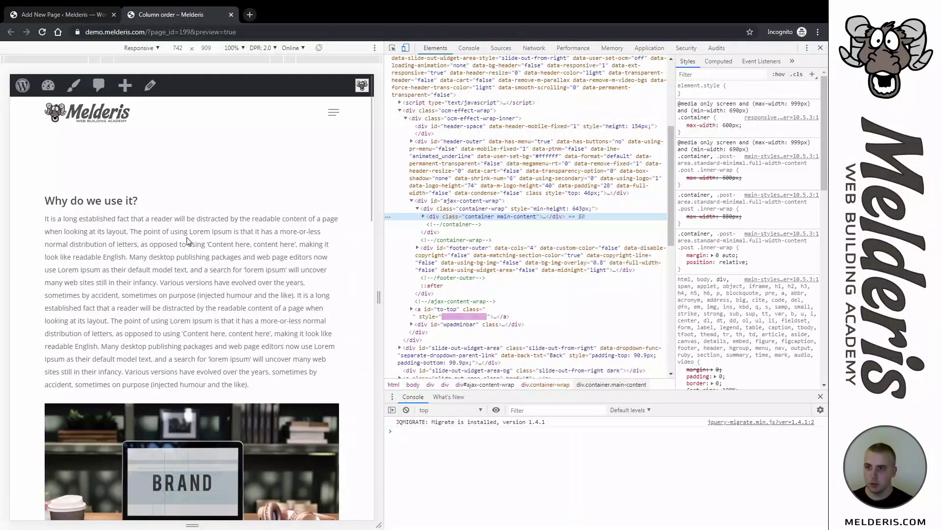
scroll(178, 259, down, 10)
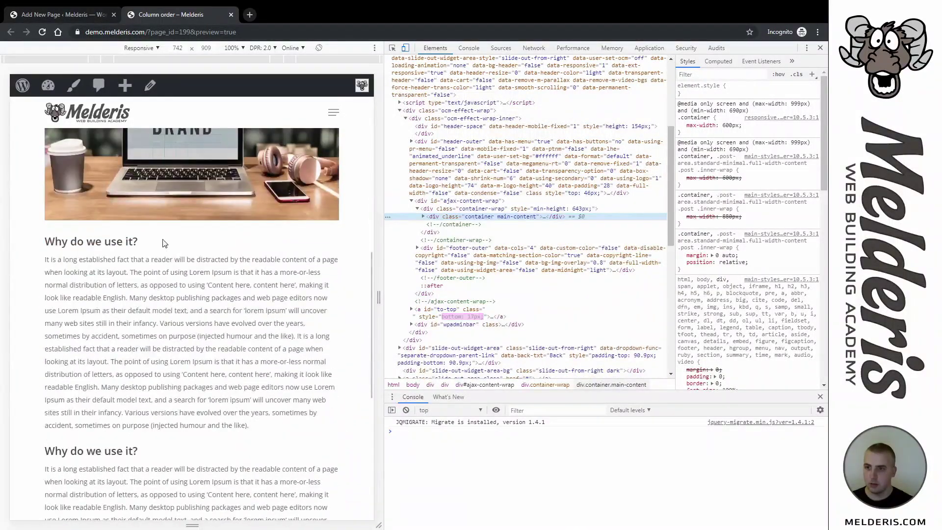
scroll(138, 300, down, 10)
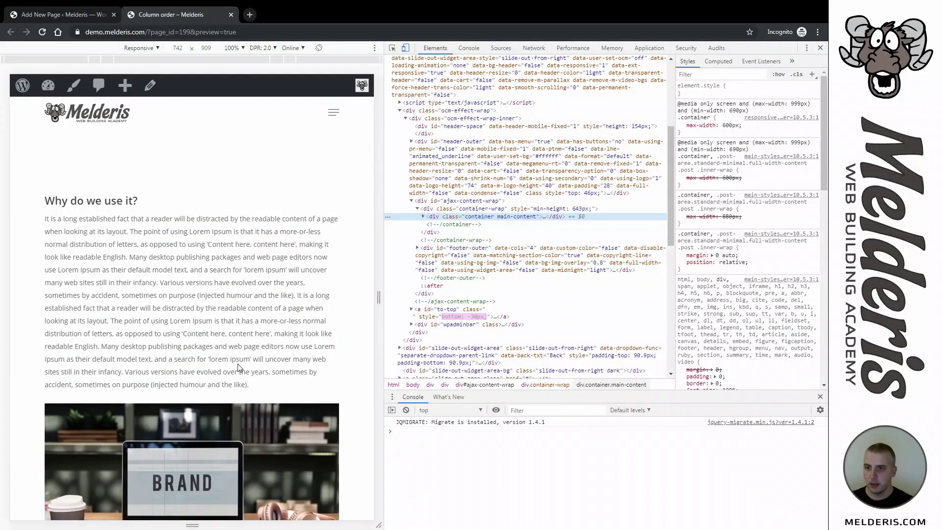
scroll(210, 326, down, 1)
scroll(209, 325, down, 10)
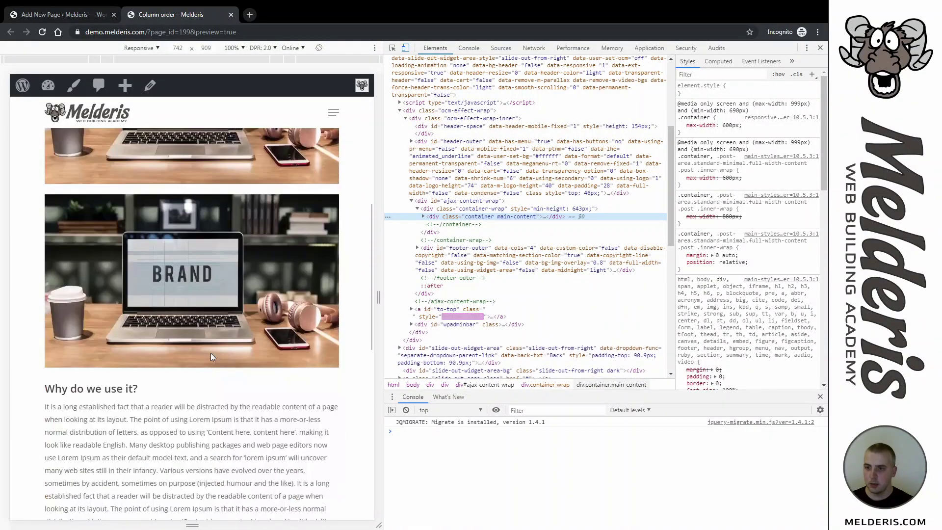
scroll(212, 357, up, 10)
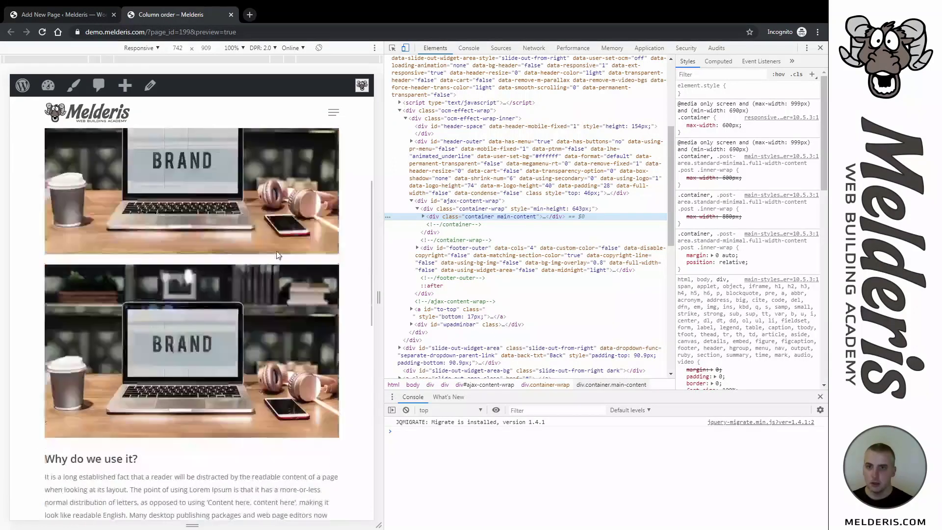
Step: Leave the mobile preview and scroll back to the top of the Column order page editor
click(820, 48)
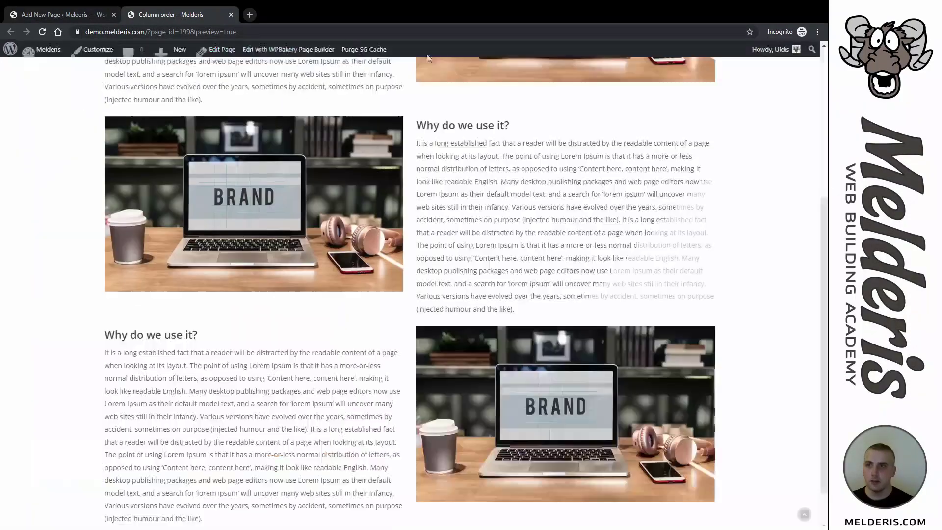
click(74, 16)
scroll(425, 254, up, 6)
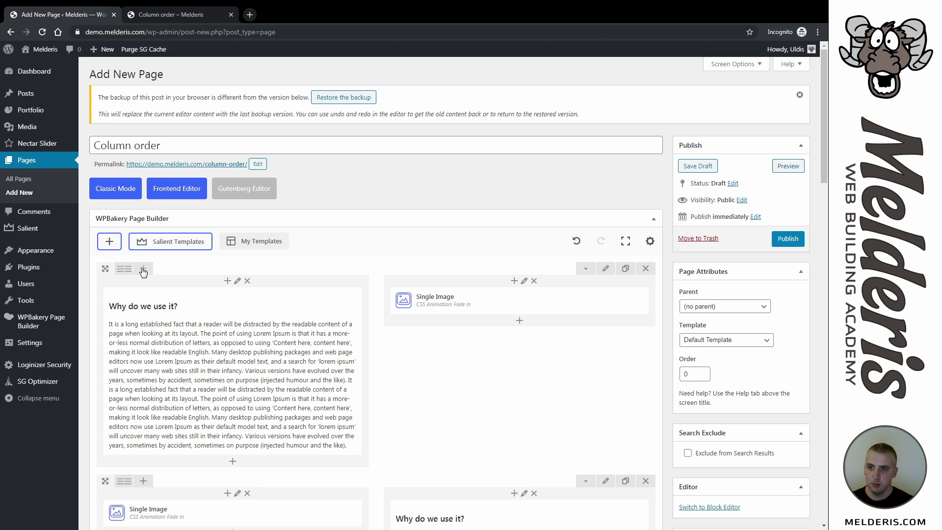
Step: Add a full-width third column to the first row and move a cloned 'Why do we use it?' Text Block into it
click(143, 271)
scroll(237, 278, down, 3)
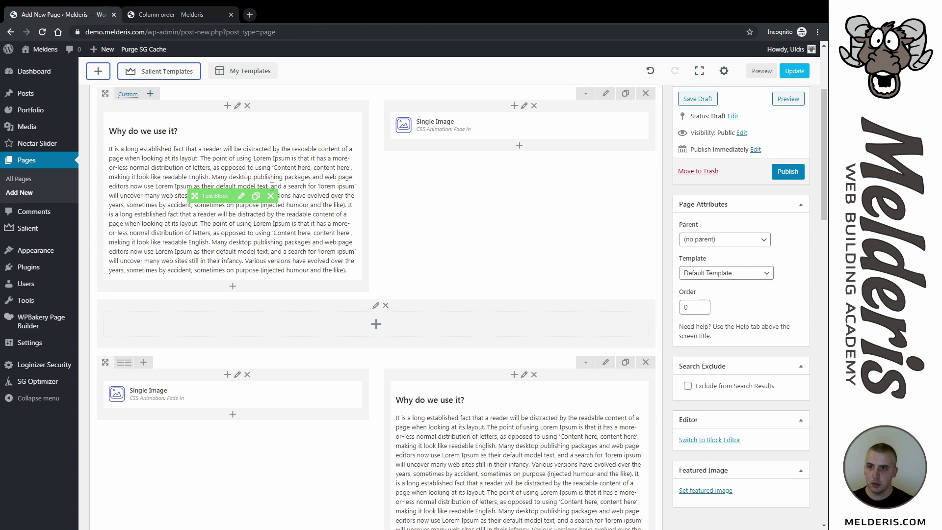
click(256, 196)
scroll(260, 298, down, 2)
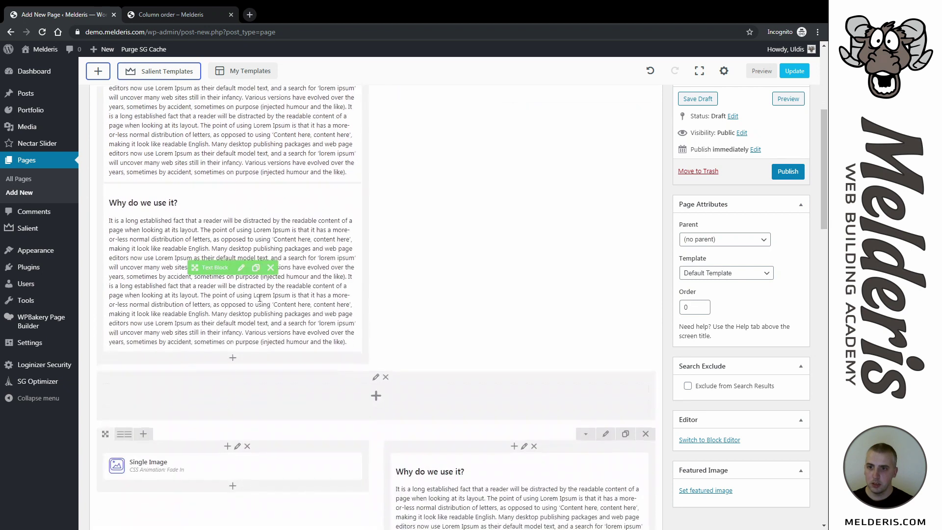
mouse_move(194, 267)
mouse_down()
mouse_move(382, 380)
mouse_move(392, 302)
mouse_up()
scroll(391, 295, up, 2)
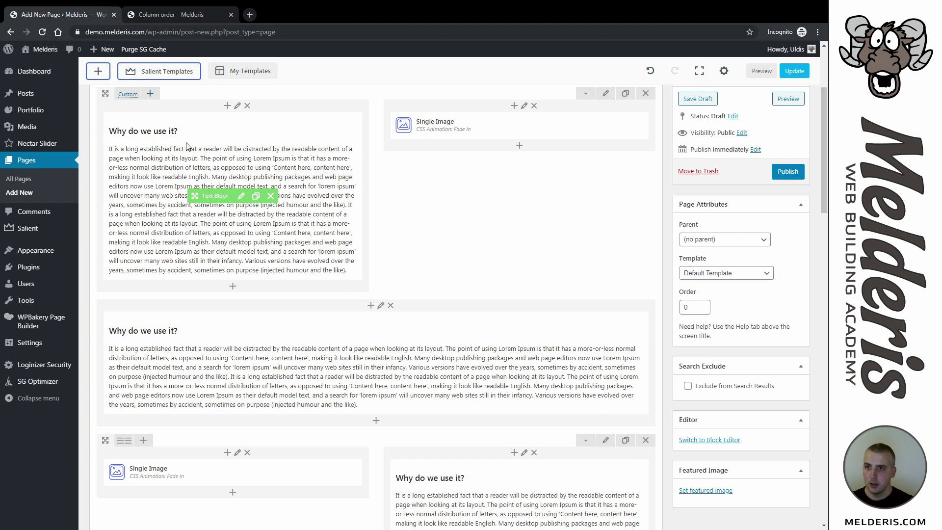
Step: Hide the half-width text column on small tablets and phones via its Responsive Options
click(238, 108)
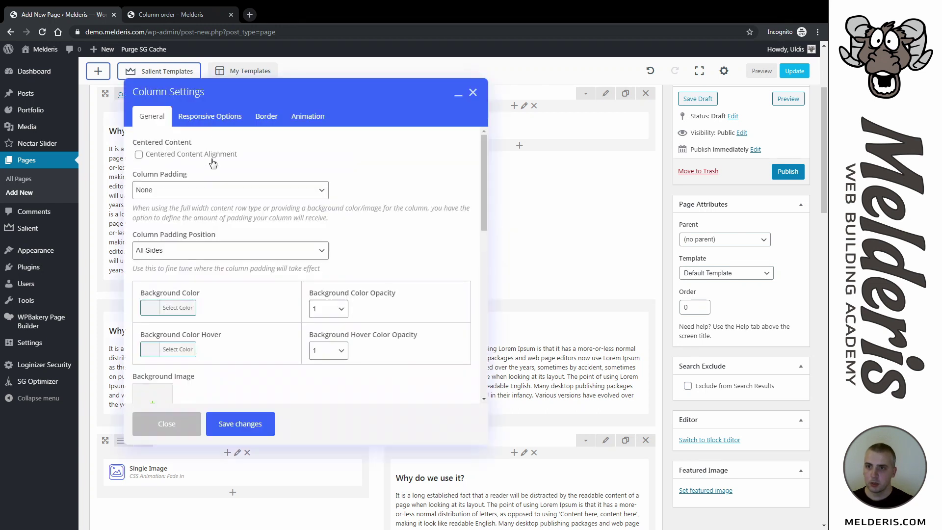
click(210, 117)
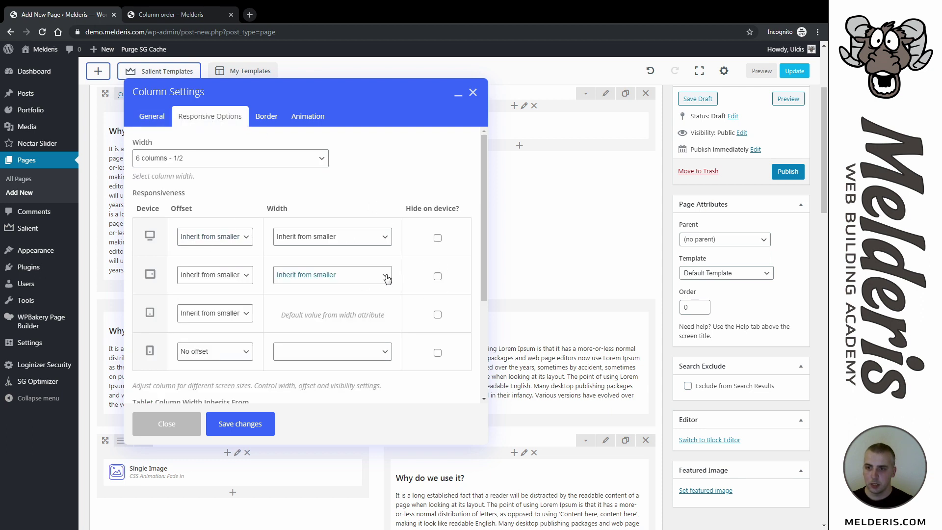
click(438, 315)
click(438, 353)
click(233, 424)
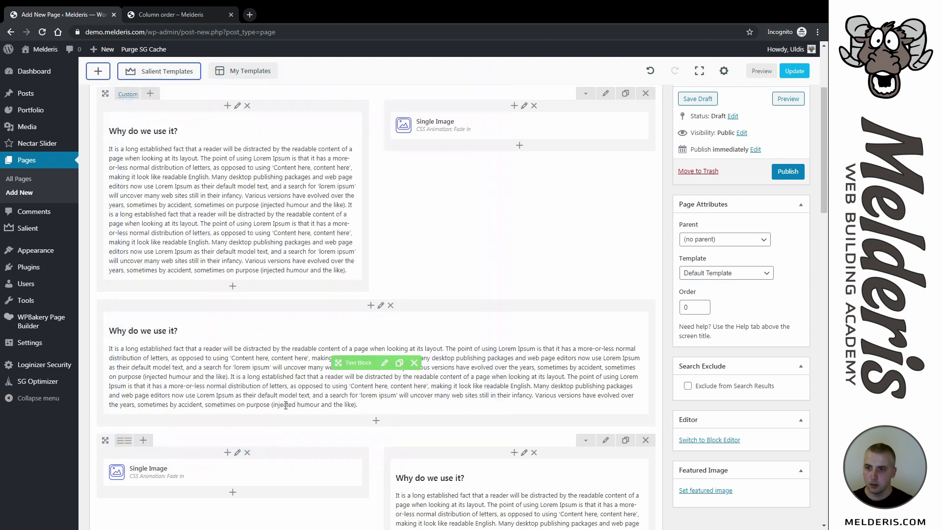
Step: Hide the full-width text copy column on desktop and larger tablets
click(380, 305)
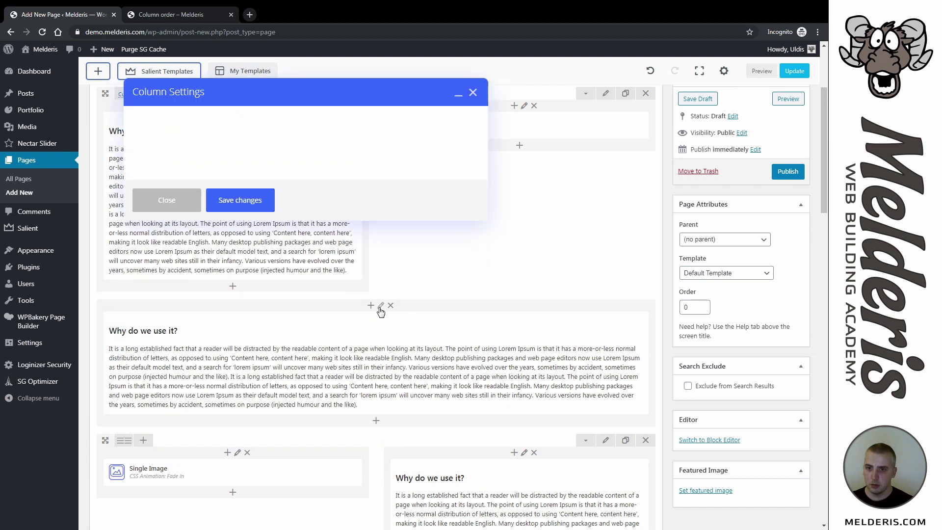
click(230, 118)
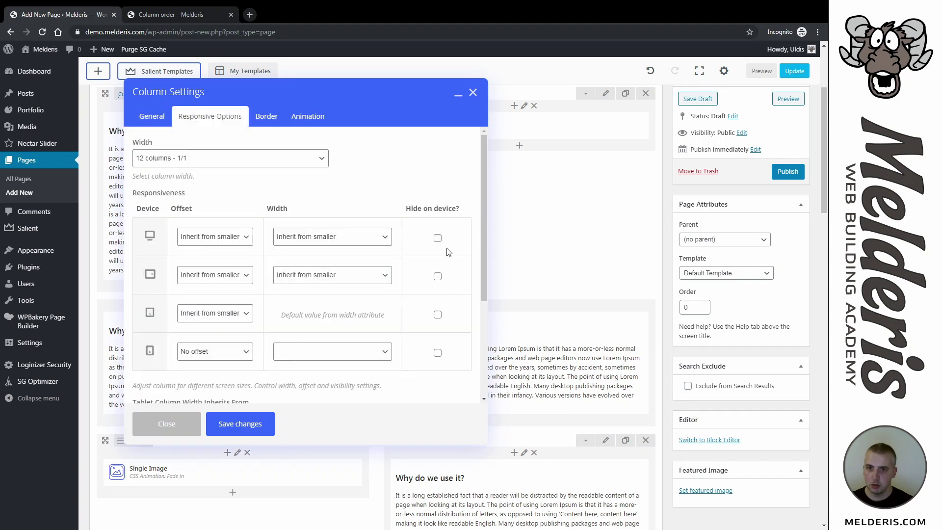
click(438, 239)
click(437, 276)
click(238, 424)
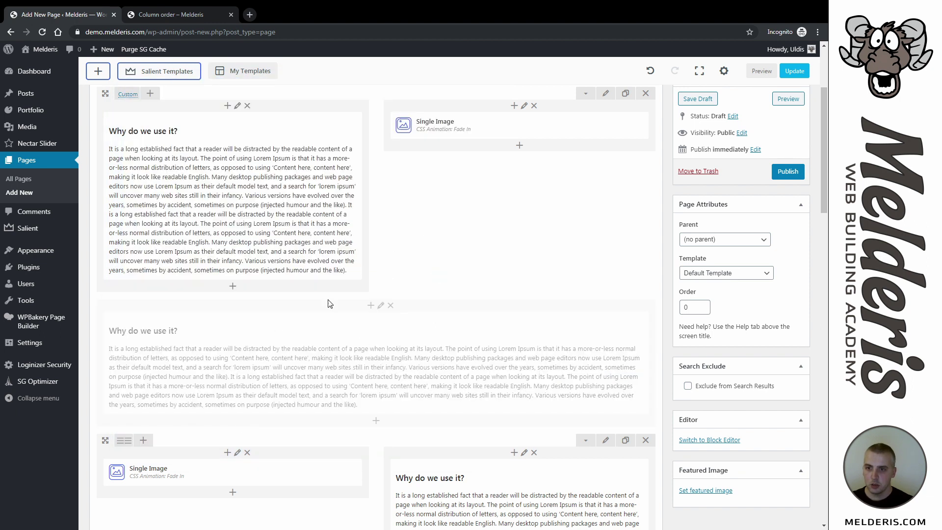
Step: Clone the third row's 'Why do we use it?' Text Block and drag the copy into the empty full-width row below
scroll(442, 339, down, 8)
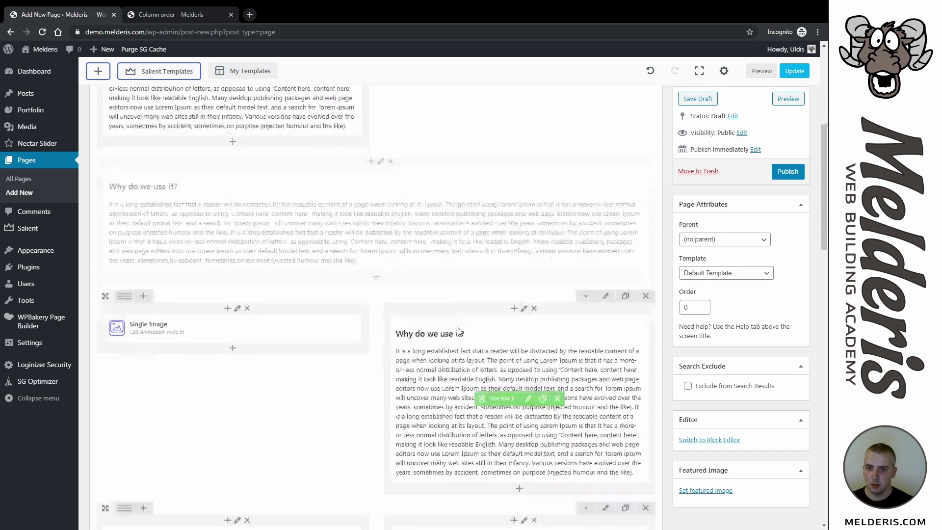
scroll(459, 332, down, 1)
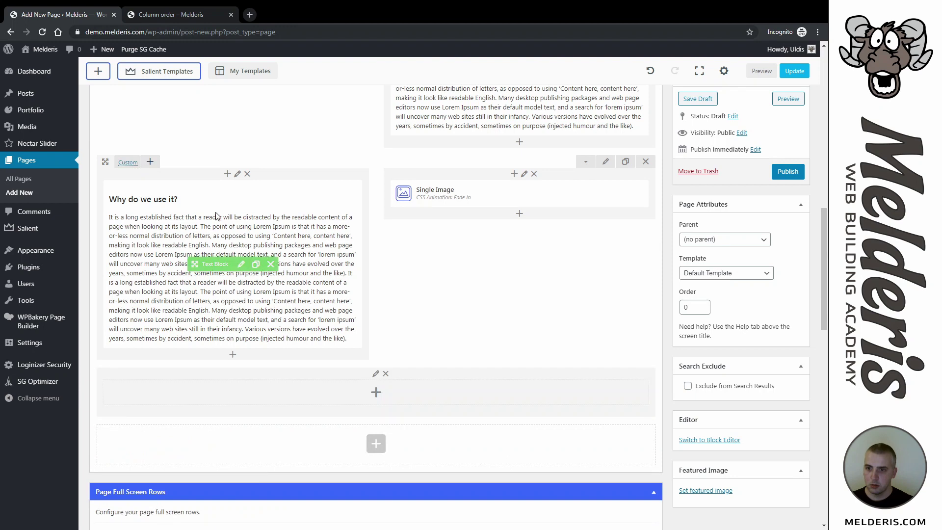
scroll(218, 216, up, 4)
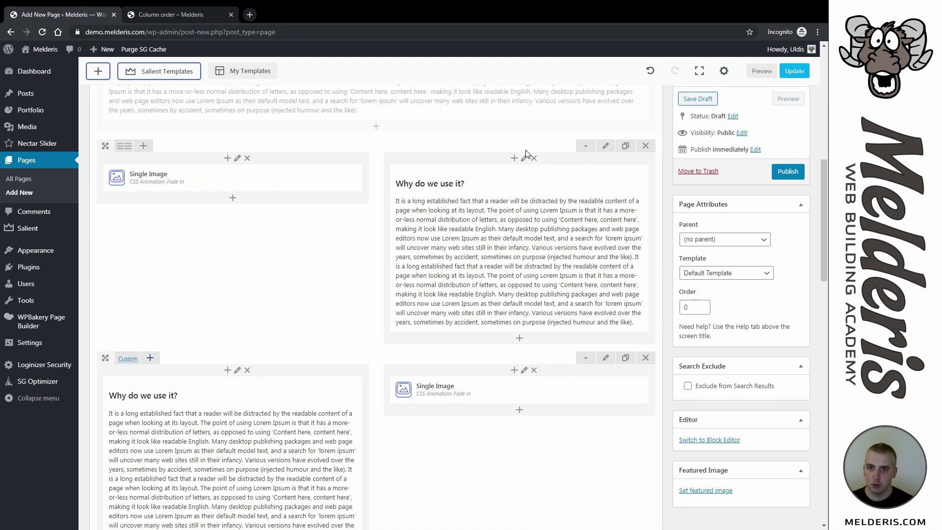
scroll(342, 276, down, 3)
scroll(343, 276, down, 2)
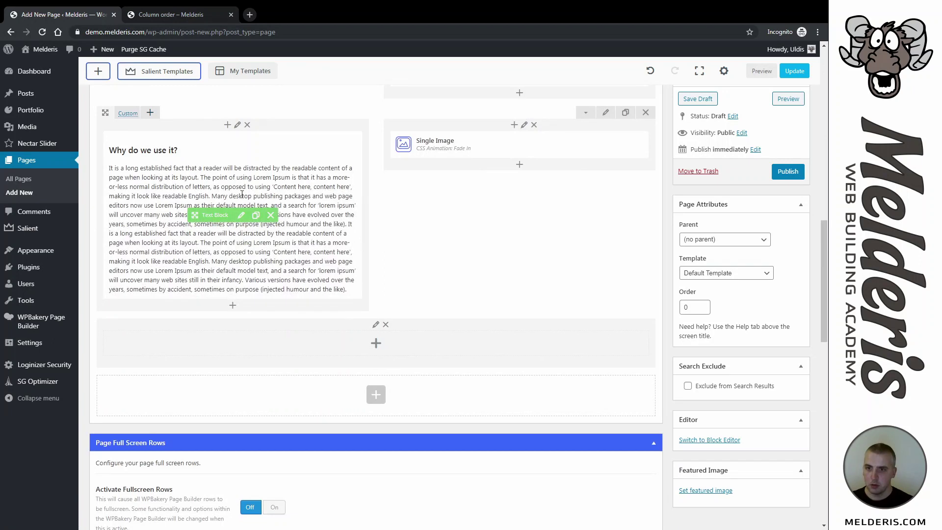
click(256, 217)
scroll(230, 316, down, 2)
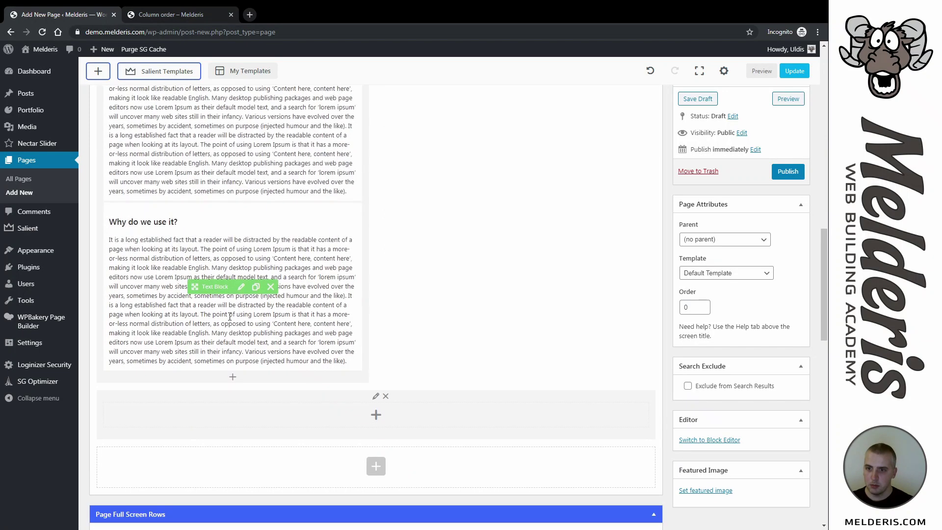
drag(201, 288, 387, 347)
scroll(387, 347, up, 4)
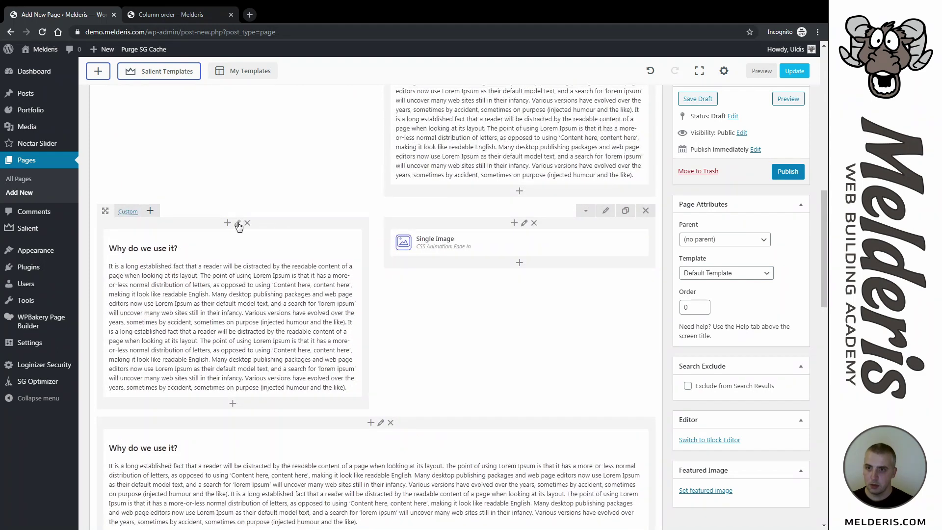
Step: Hide the third row's left text column on phones via its Responsive Options
click(239, 224)
click(197, 117)
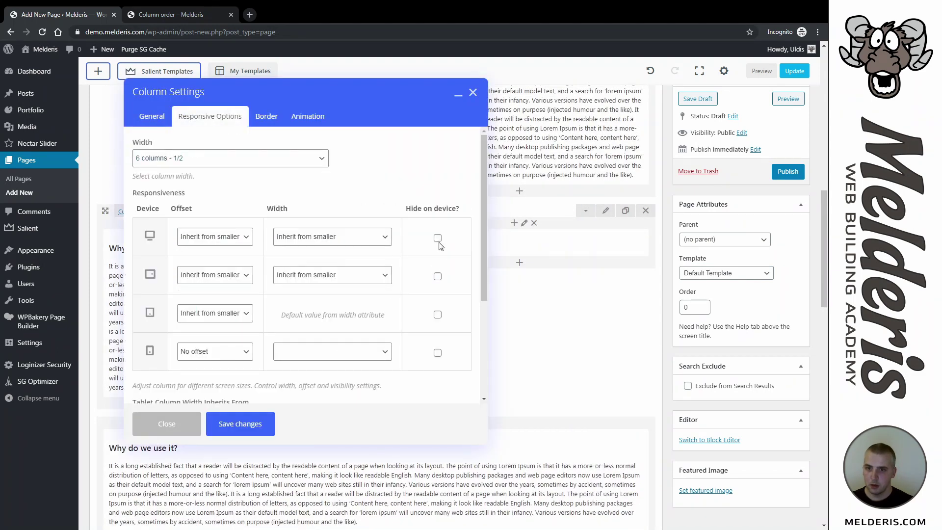
click(437, 353)
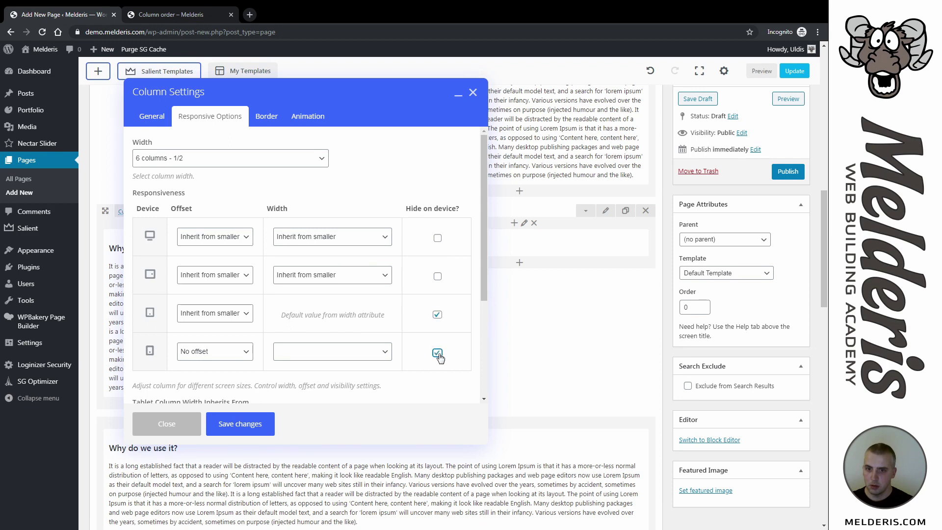
click(219, 426)
Step: Hide the third row's full-width text copy on desktop and tablet
scroll(358, 386, down, 1)
click(380, 373)
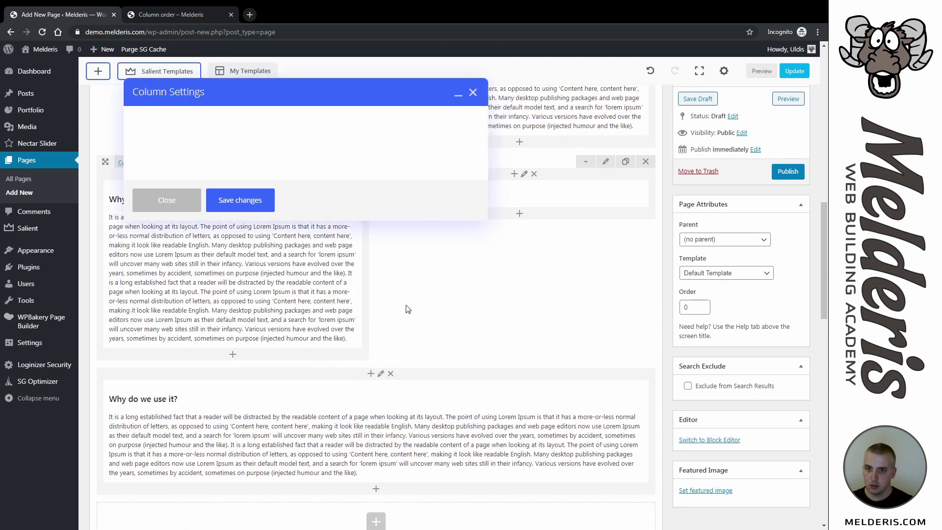
click(194, 118)
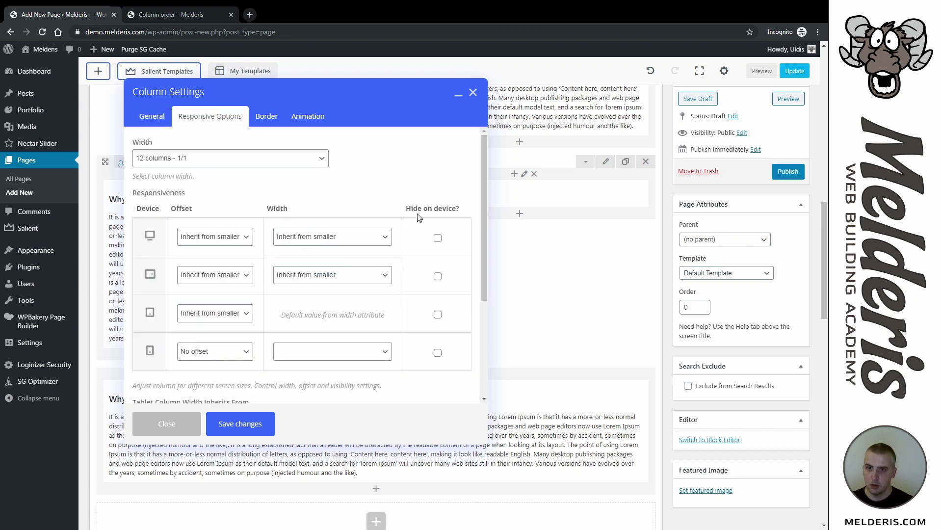
click(437, 239)
click(438, 276)
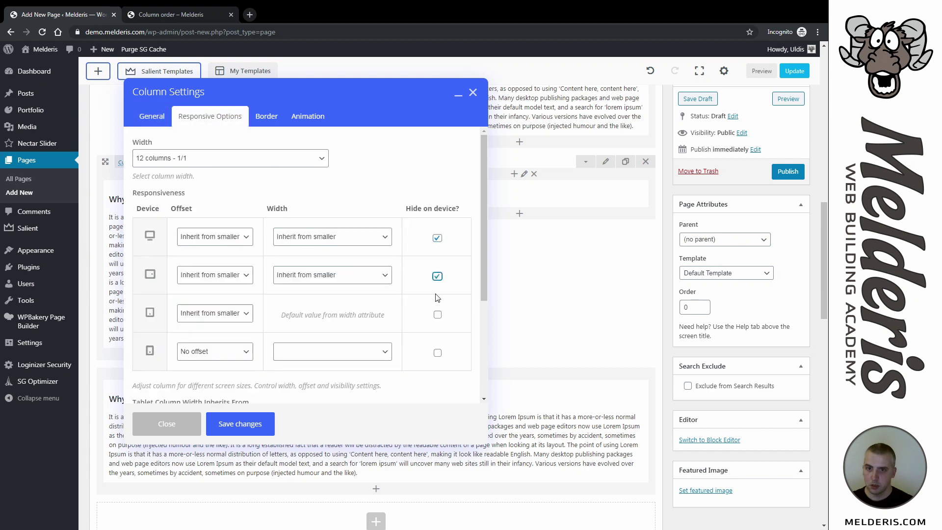
click(237, 426)
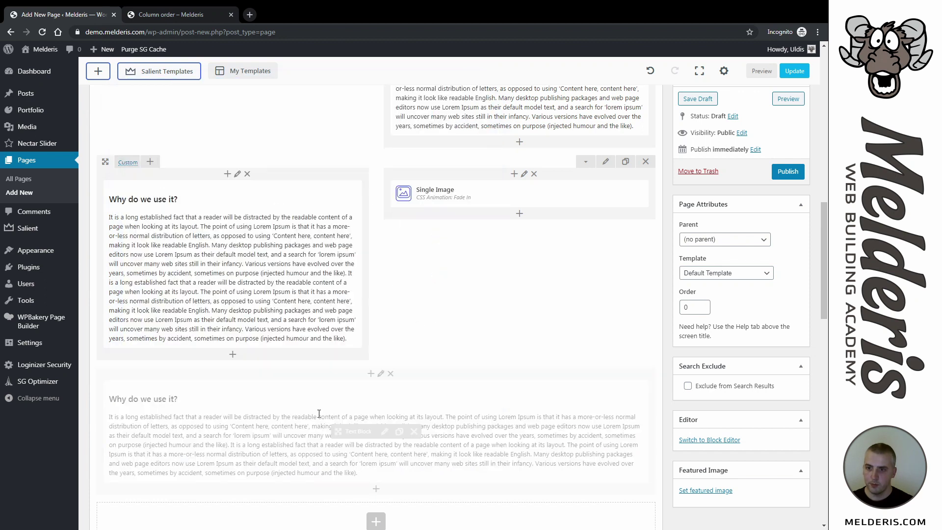
Step: Preview the Column order page, scroll through it, and open DevTools to view it at mobile width
click(762, 72)
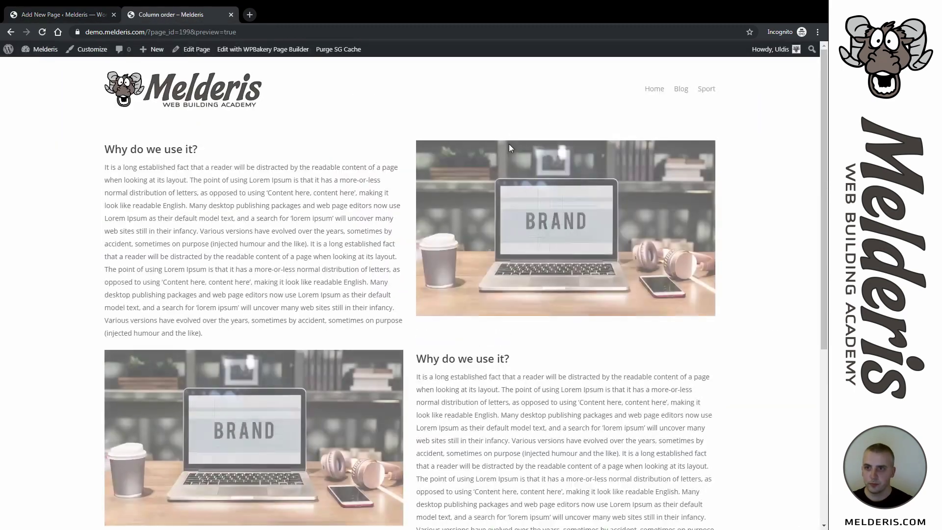
scroll(510, 216, down, 6)
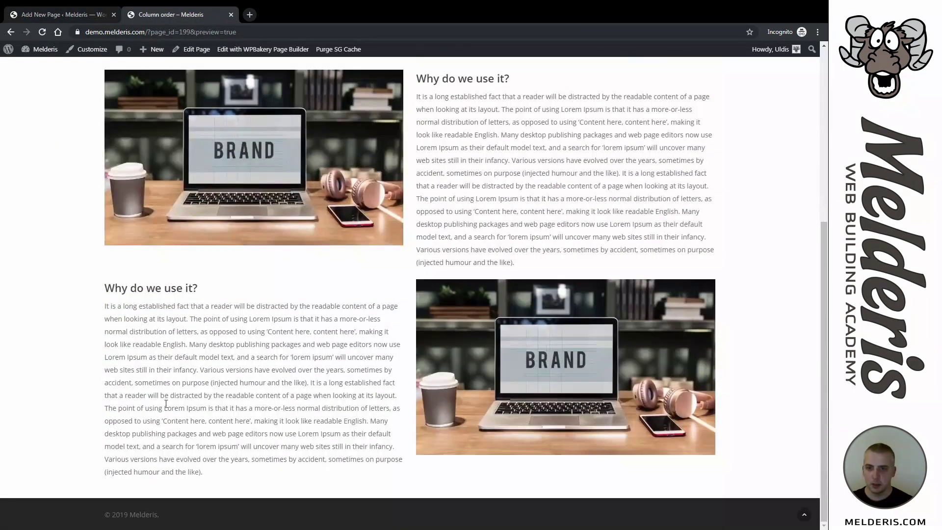
scroll(166, 404, up, 8)
scroll(422, 265, down, 8)
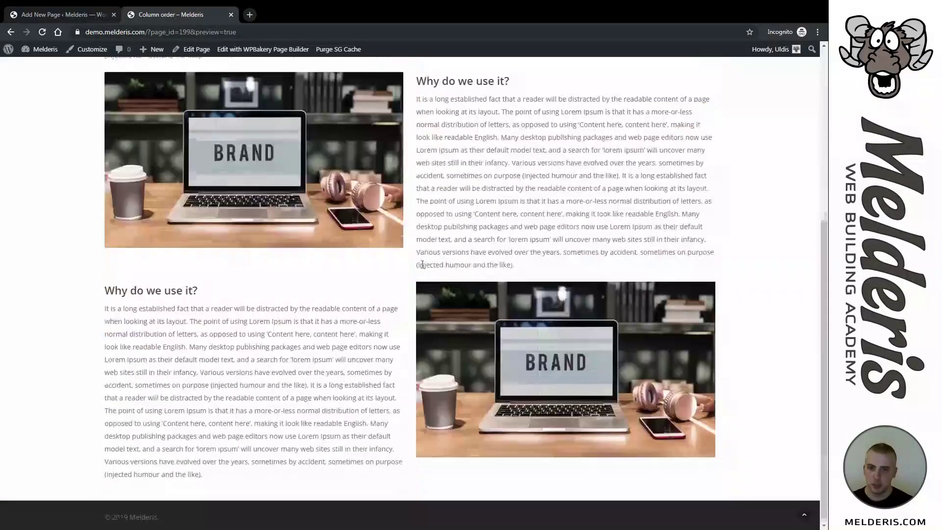
scroll(422, 265, up, 8)
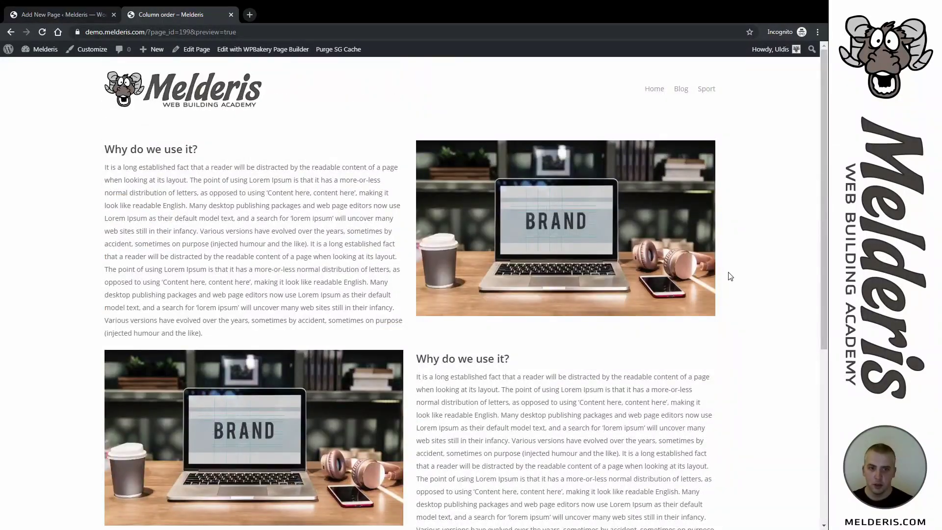
key(ctrl+shift+i)
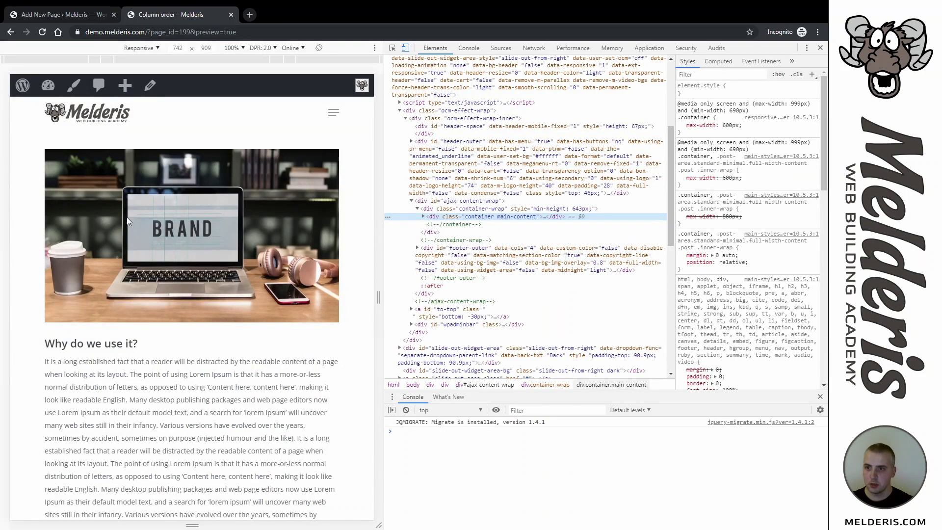
Step: Scroll the mobile preview to check each row stacks image above text, then close DevTools
scroll(128, 221, down, 10)
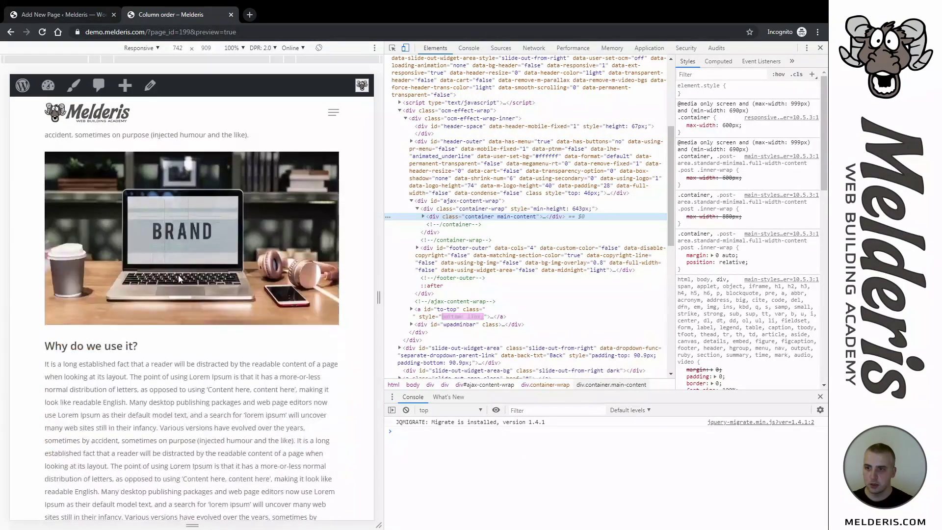
scroll(179, 278, down, 10)
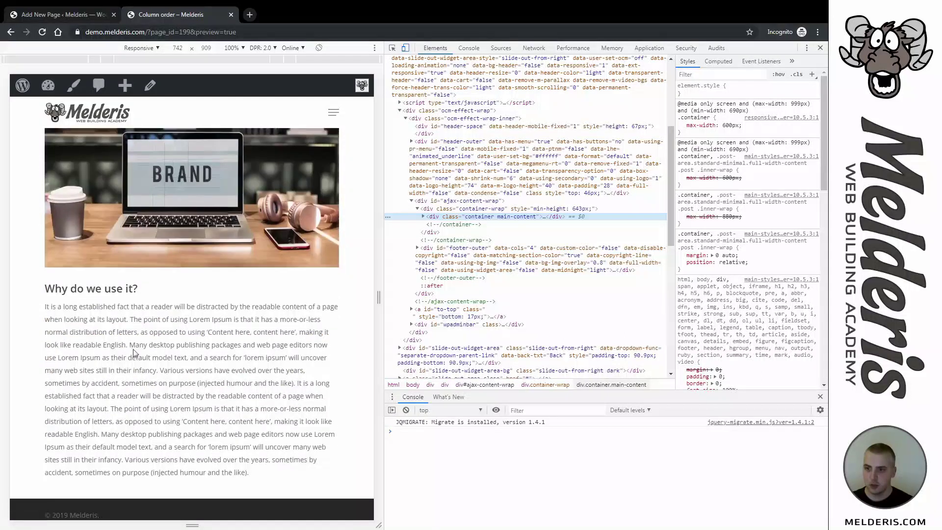
scroll(260, 281, up, 5)
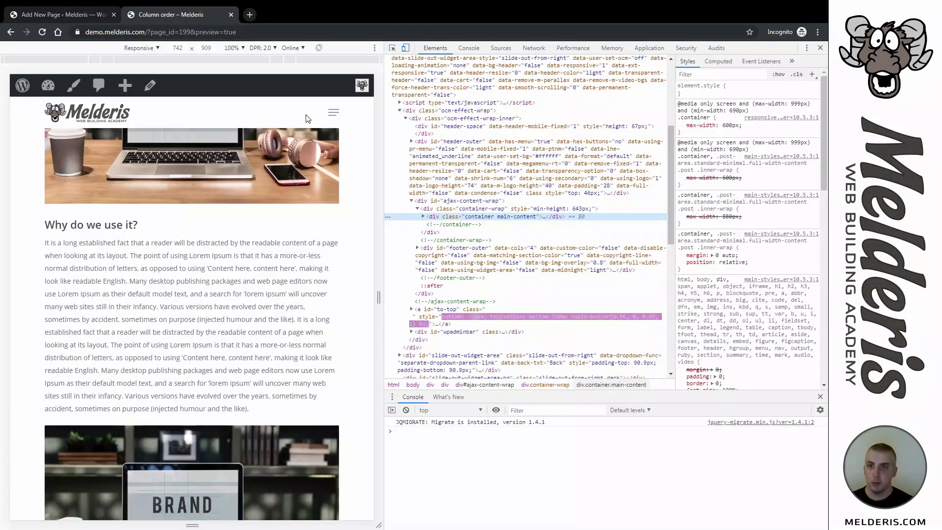
scroll(306, 118, up, 3)
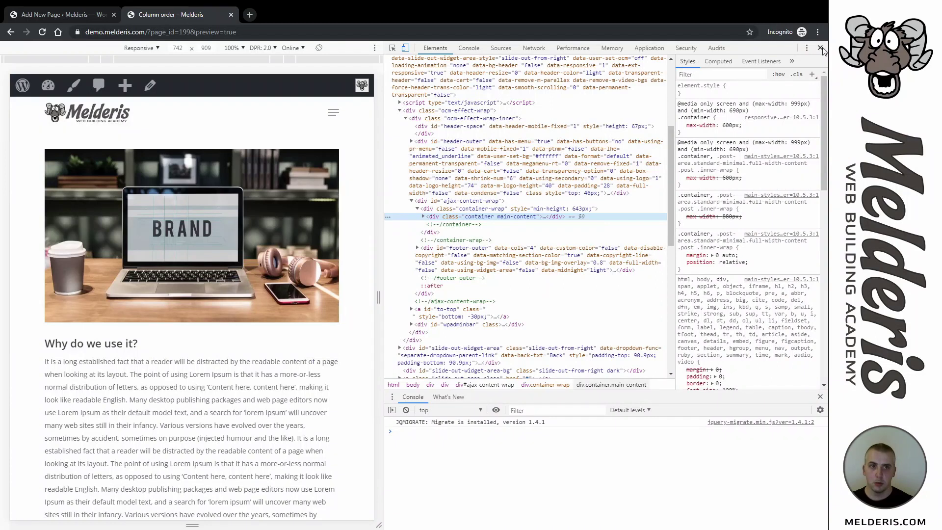
click(821, 48)
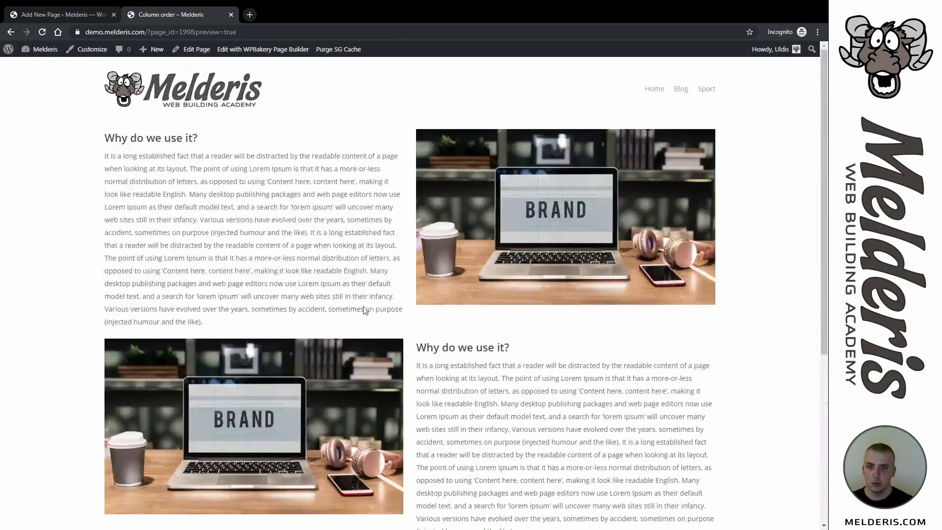